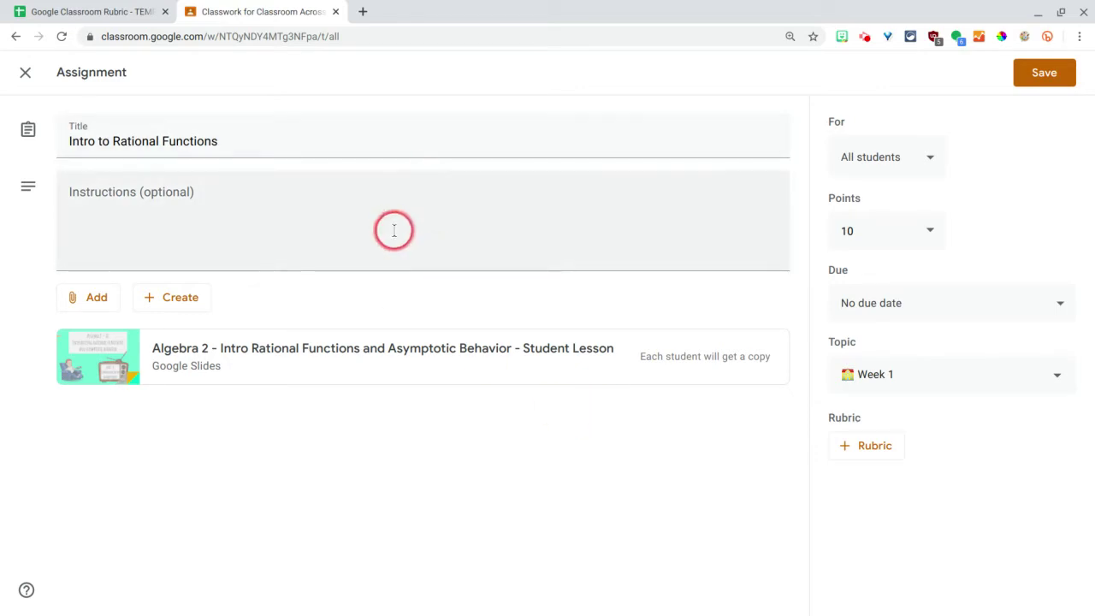
Start a new blank rubric, then close it and discard it without saving
click(871, 447)
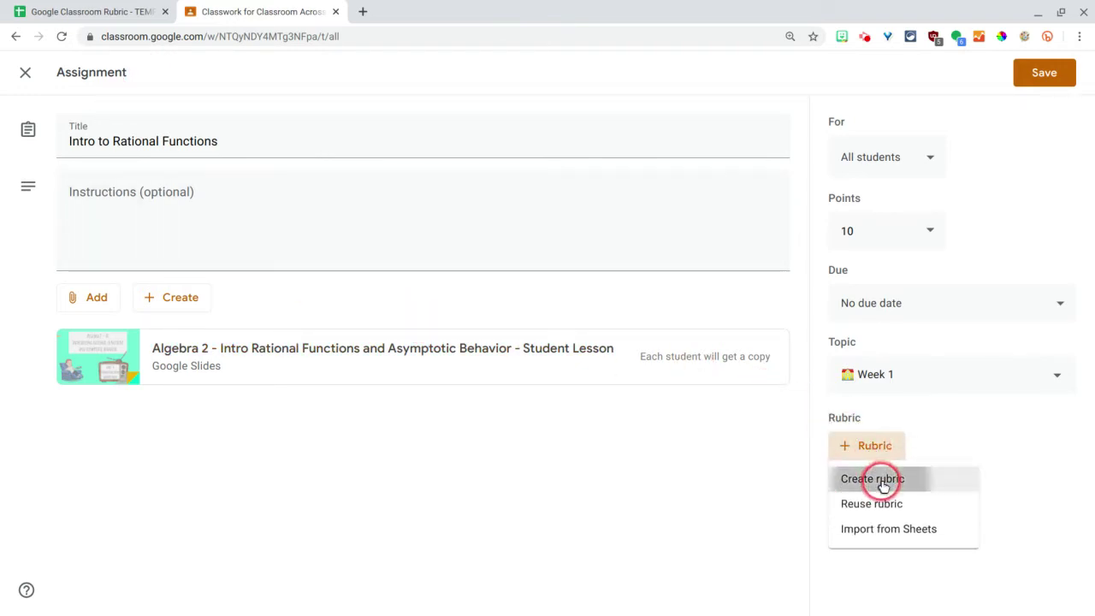
click(874, 477)
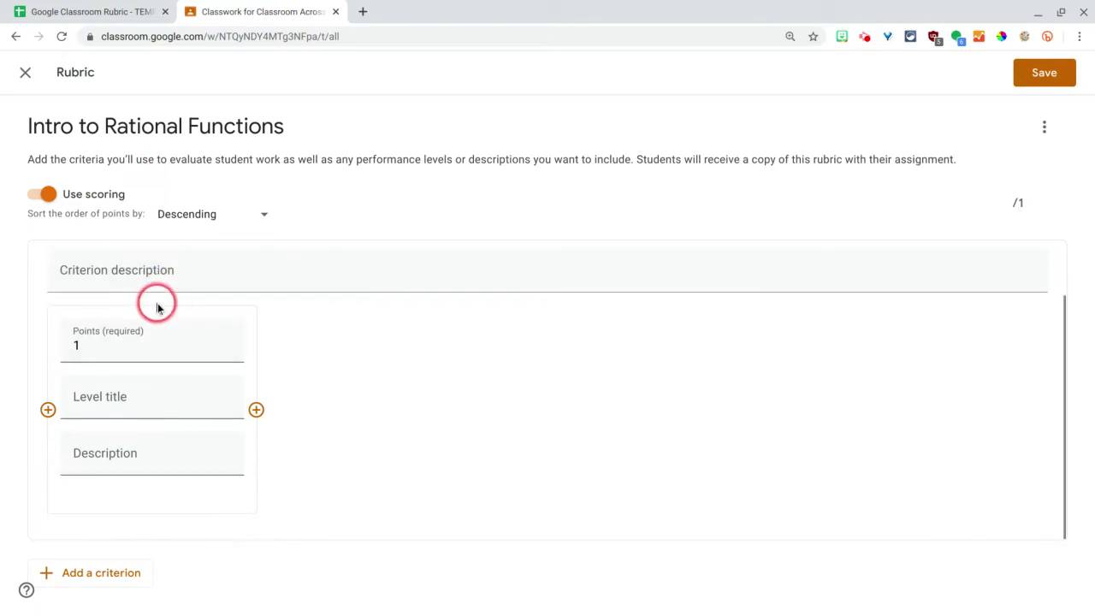
click(25, 74)
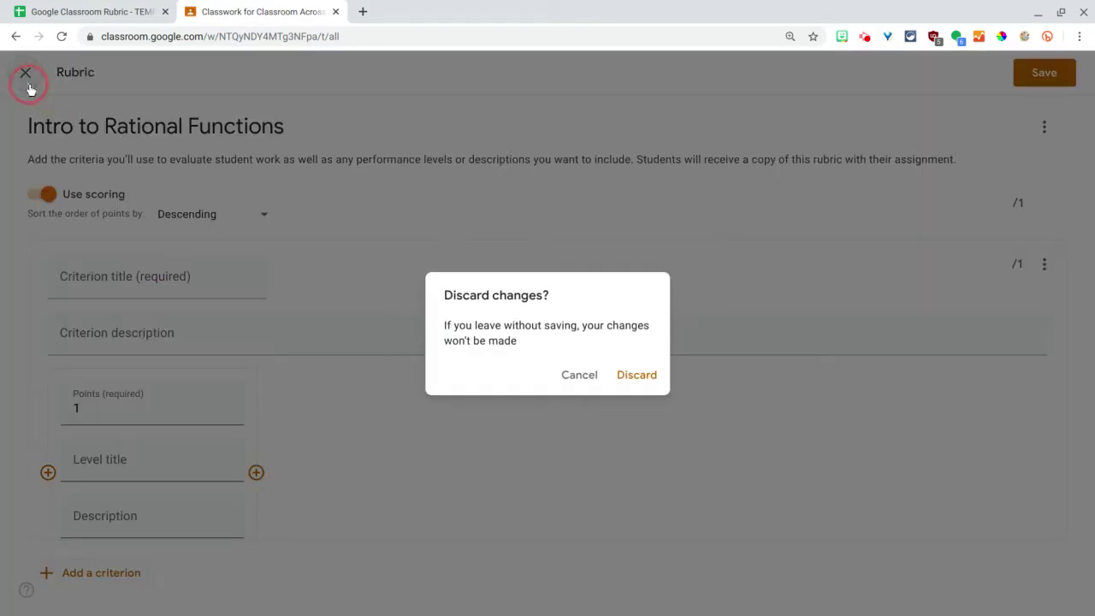
click(629, 374)
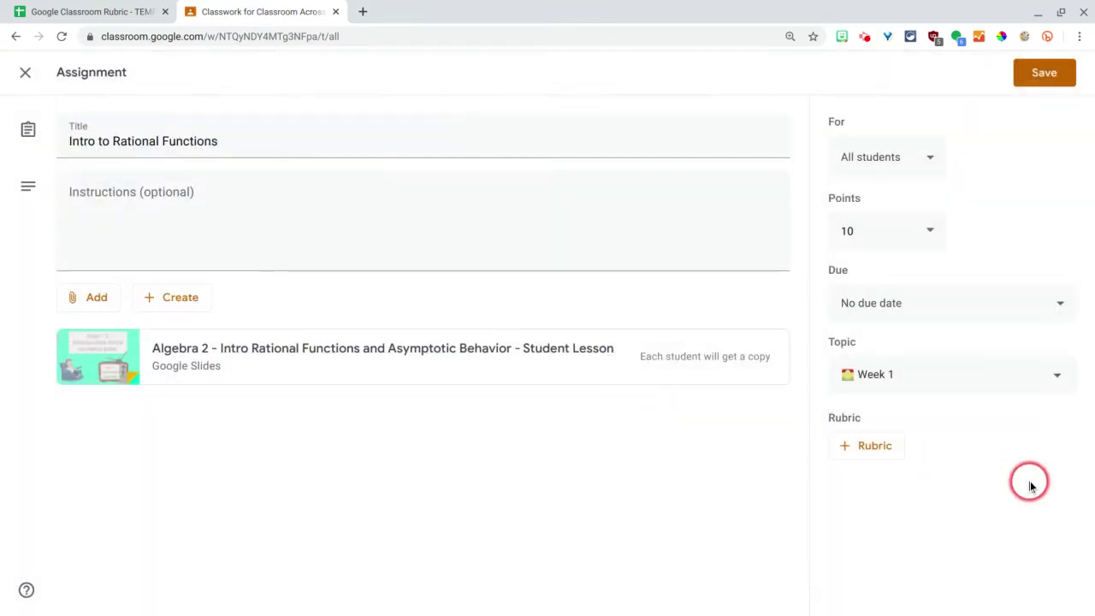
Reopen the Rubric options, dismiss them, and go to the rubric TEMPLATE spreadsheet
click(867, 445)
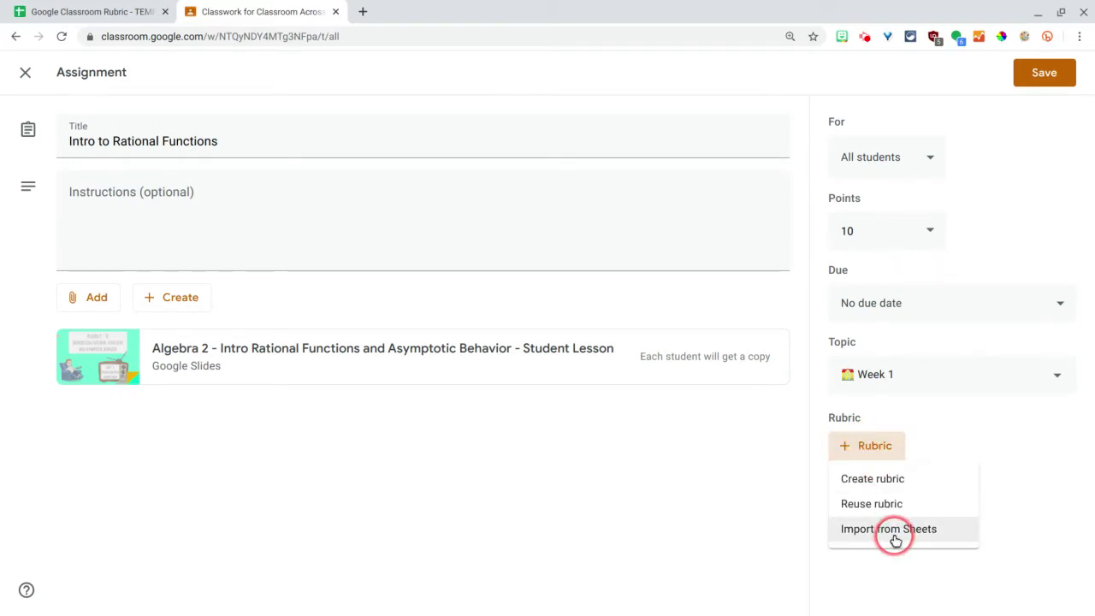
click(634, 547)
click(86, 11)
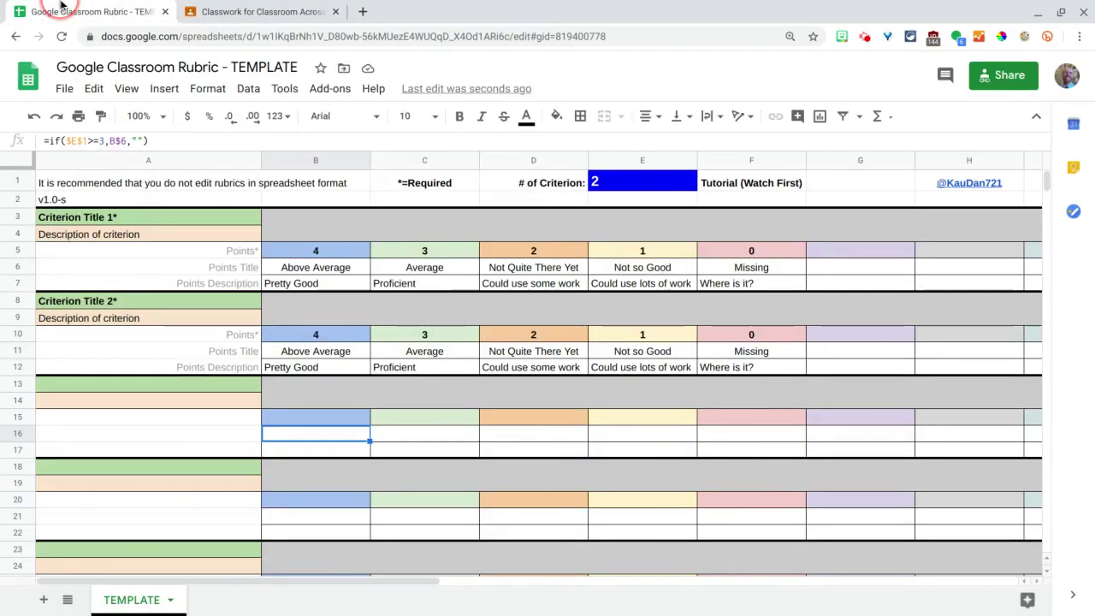
Duplicate the TEMPLATE sheet and rename the copy 'Day 1'
click(64, 88)
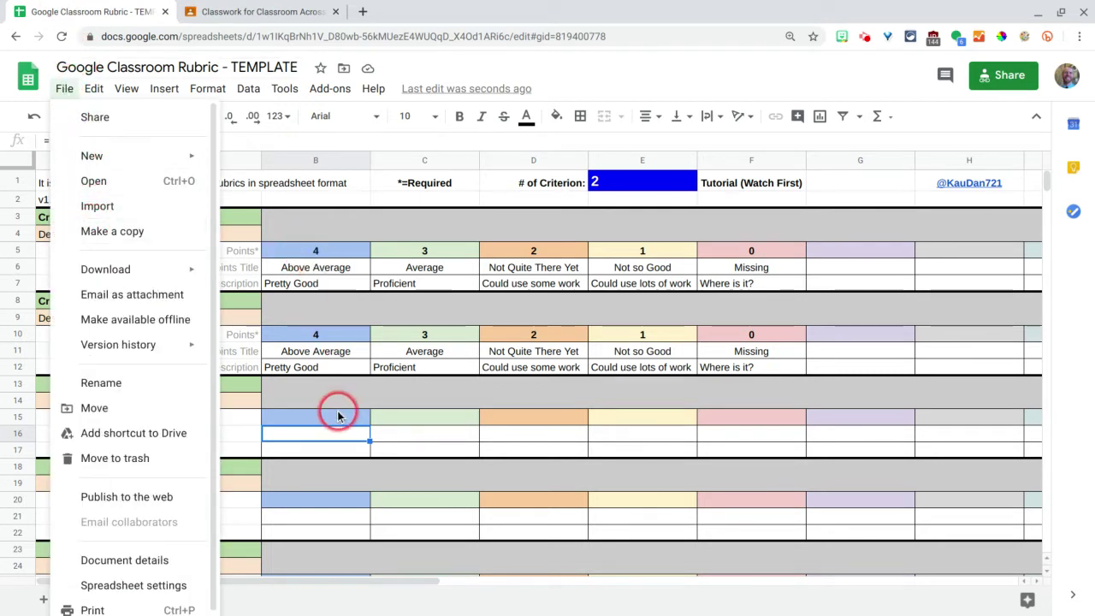
click(339, 398)
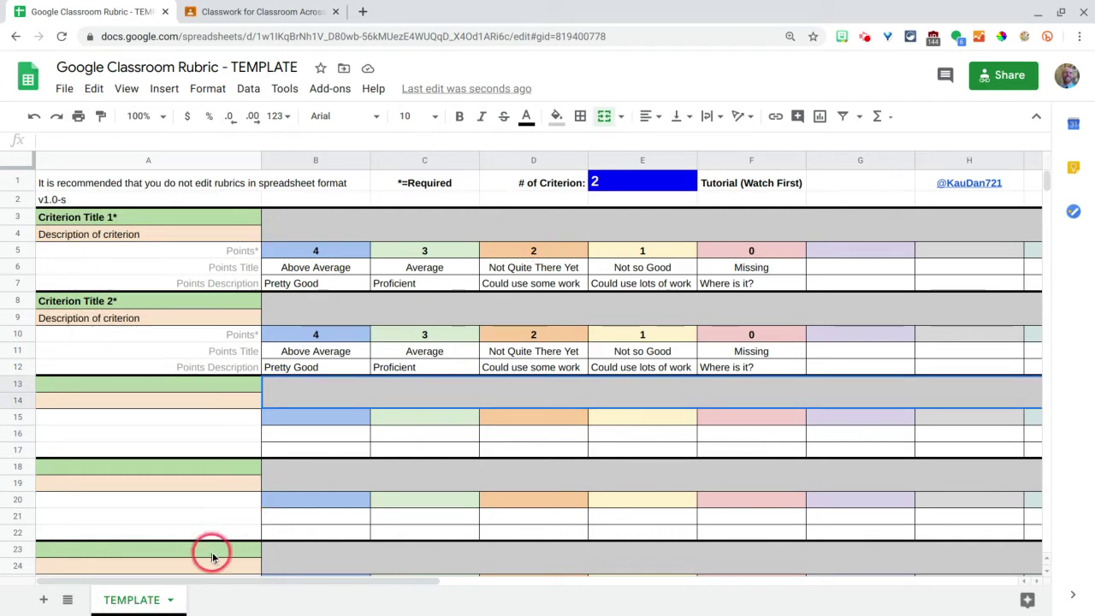
click(169, 599)
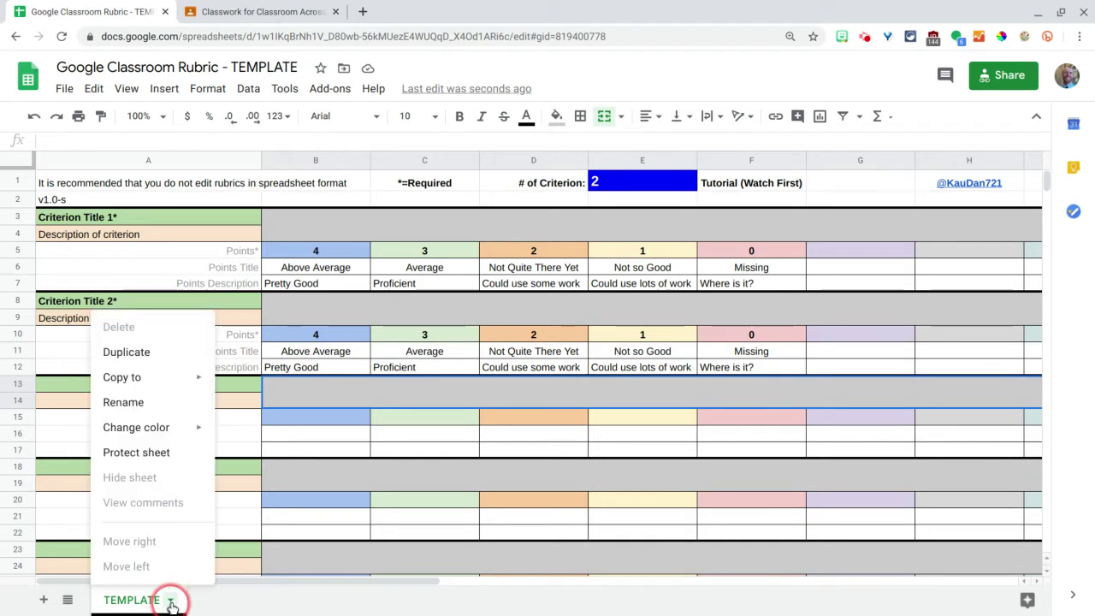
click(154, 353)
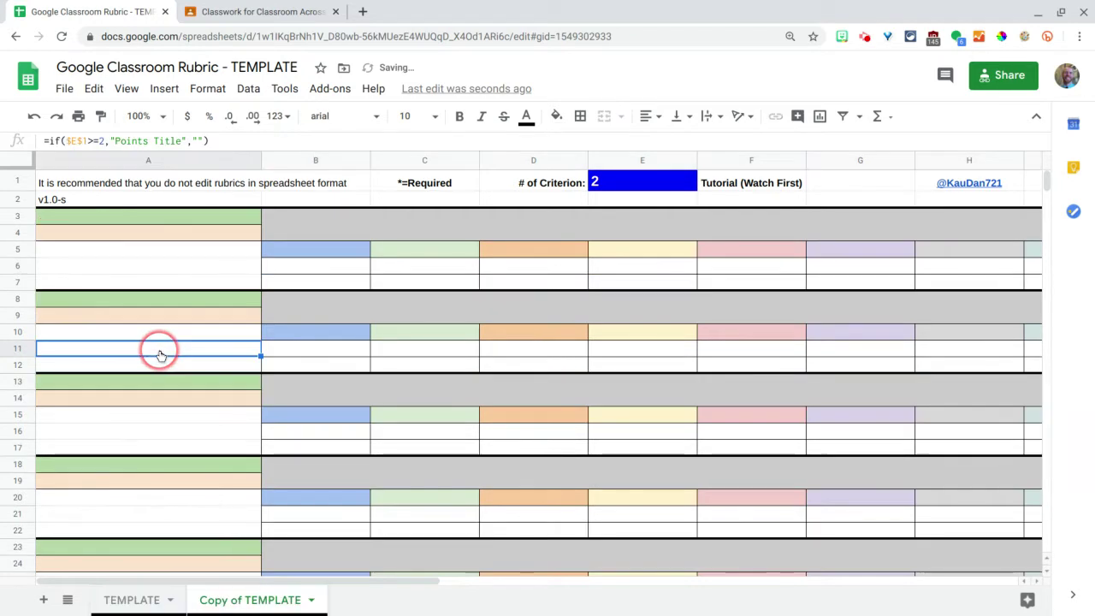
double_click(254, 601)
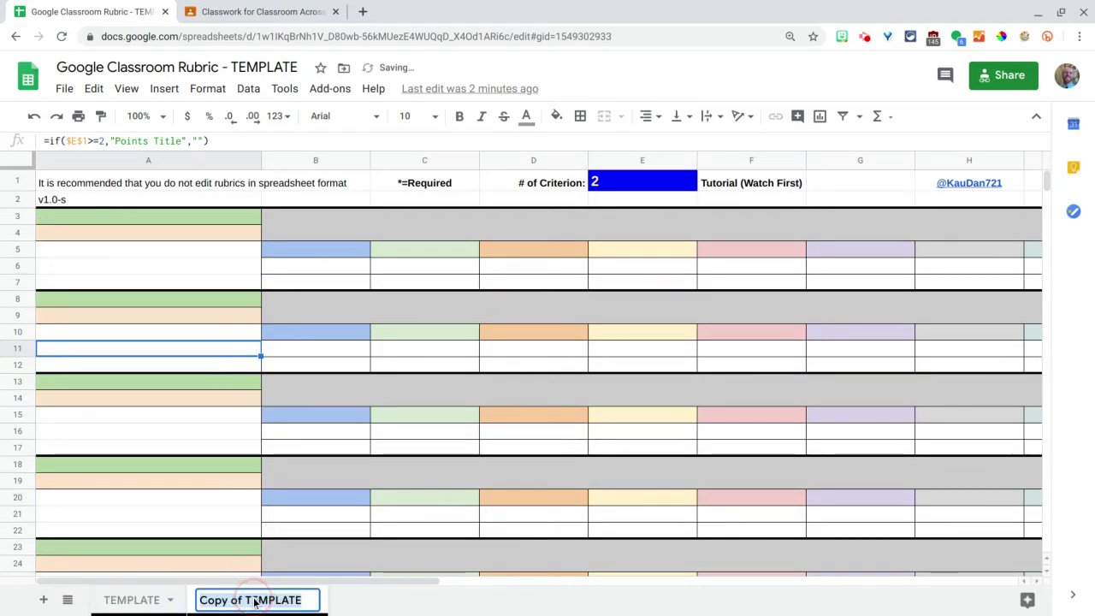
text(Day 1)
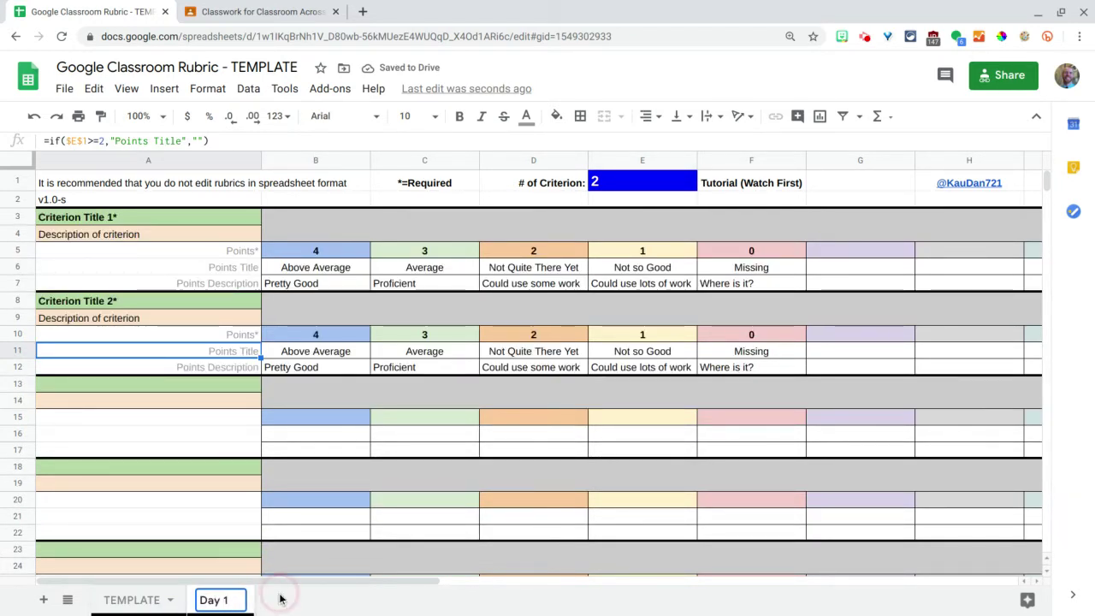
click(281, 599)
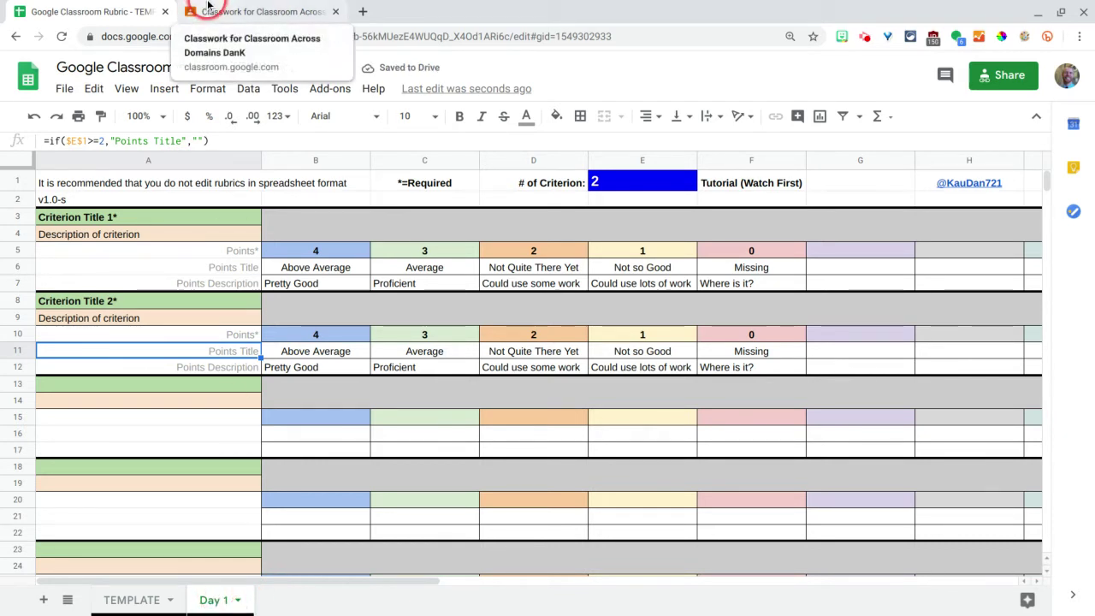
Check the assignment's rubric options in Classroom, then return to the spreadsheet
click(202, 10)
click(863, 443)
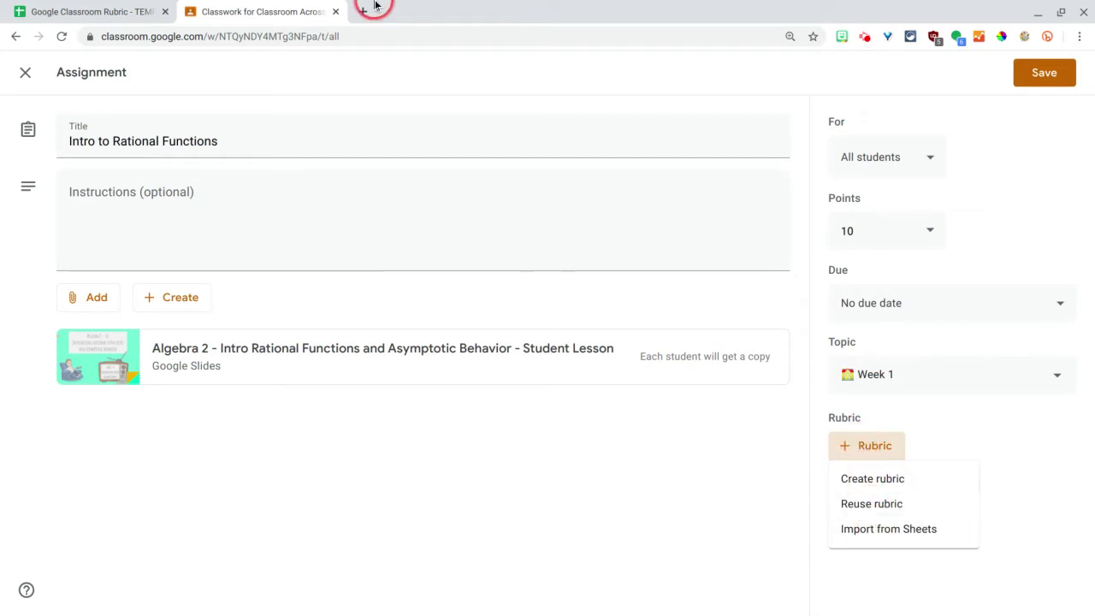
click(41, 7)
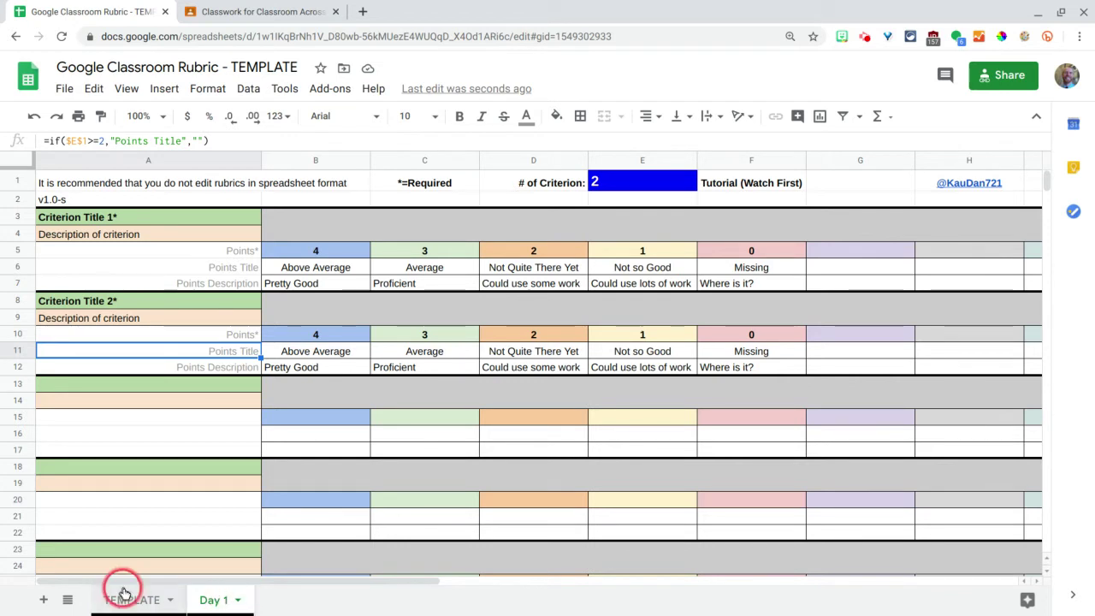
Drag the Day 1 sheet tab to the left of the TEMPLATE tab
click(205, 599)
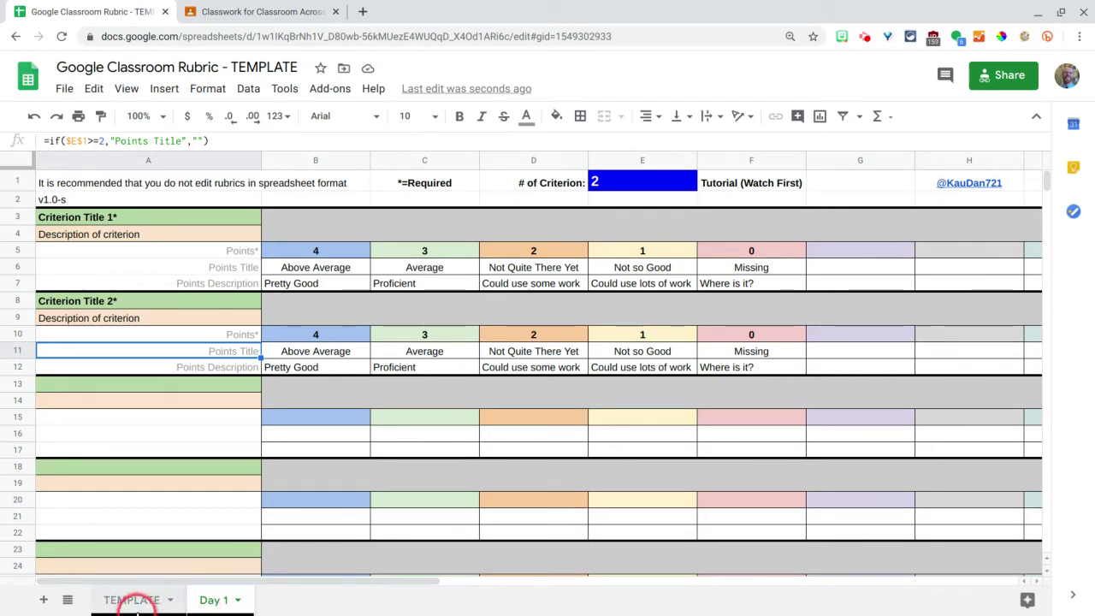
click(205, 604)
click(232, 593)
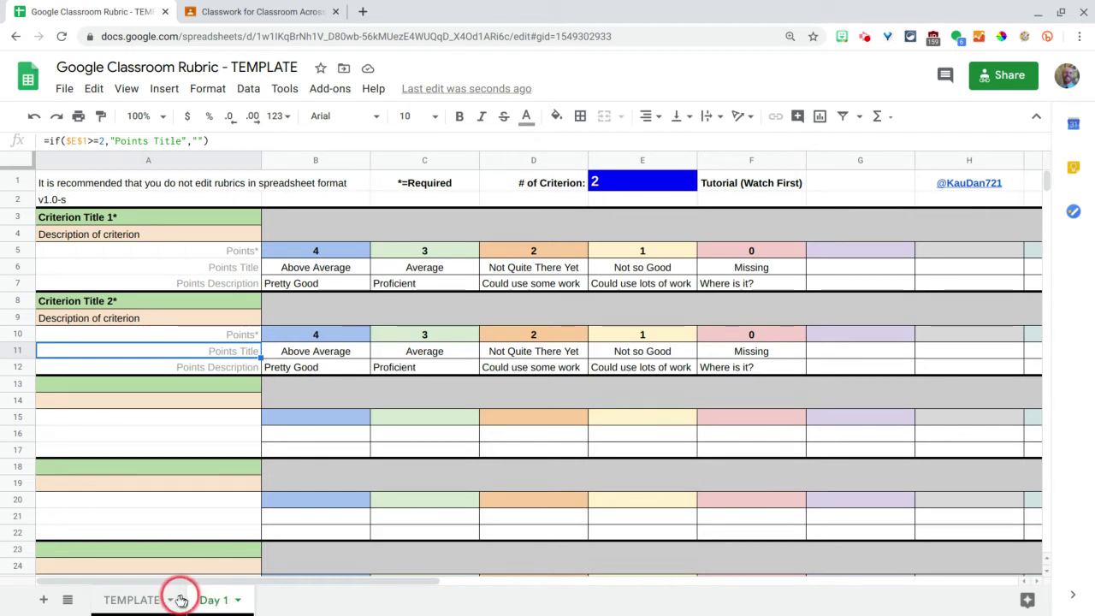
drag(181, 601, 139, 596)
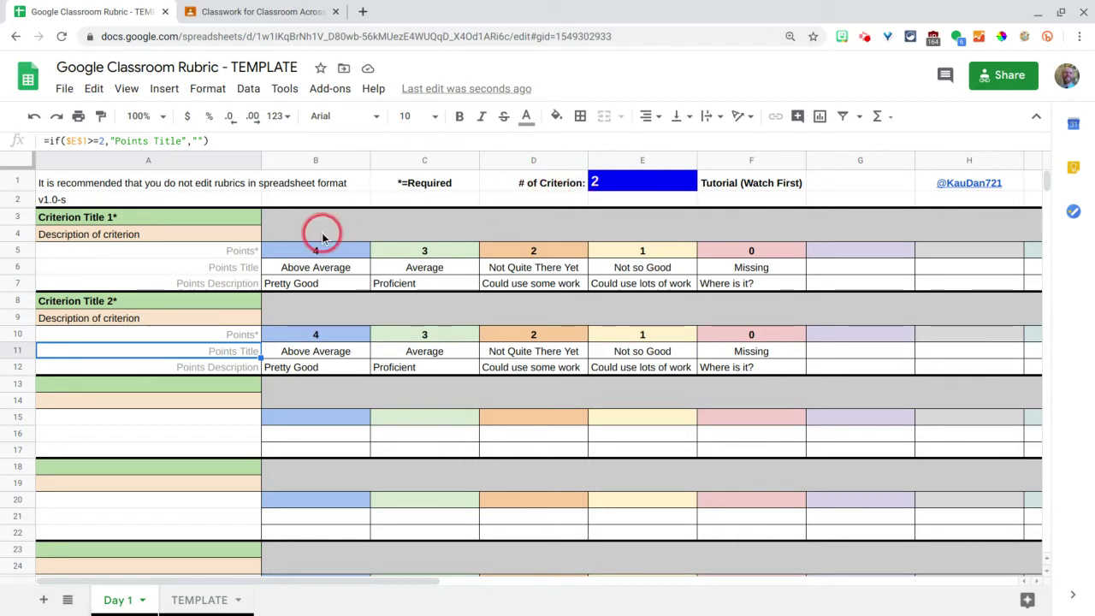
Set the number of criteria in cell E1 to 3
click(630, 183)
text(3)
key(Return)
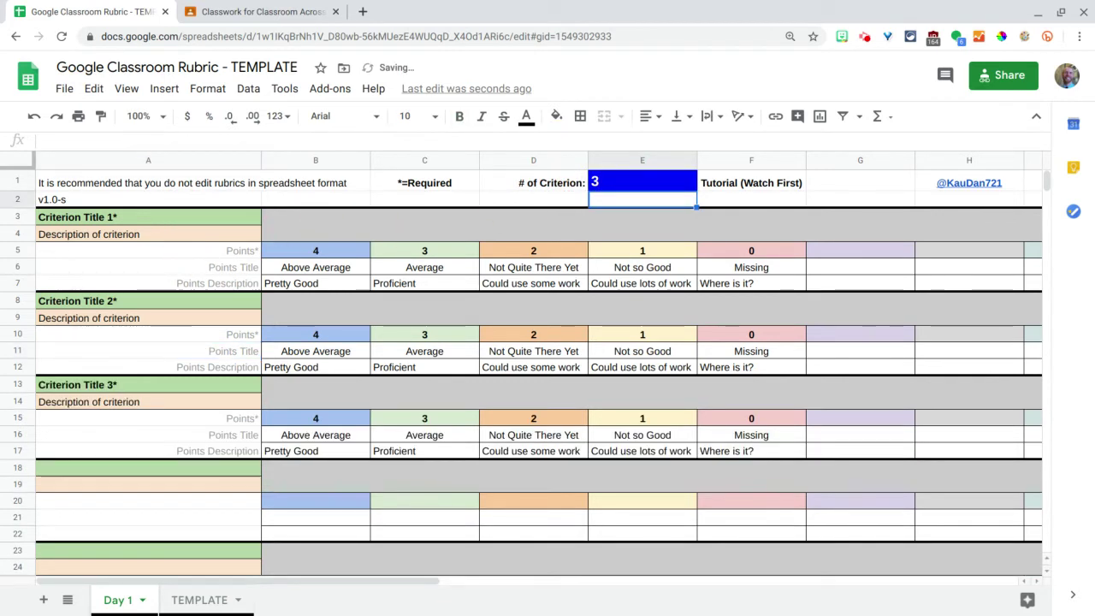
Rename the three criterion titles to ASDF, GHJK and qwerty
click(99, 219)
text(ASDF)
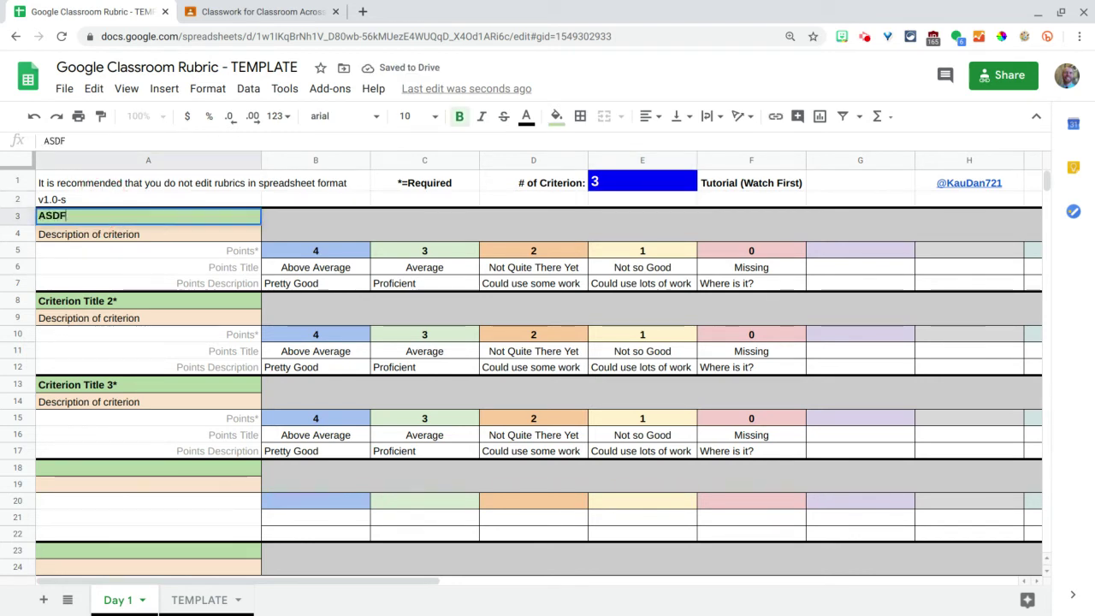
click(109, 301)
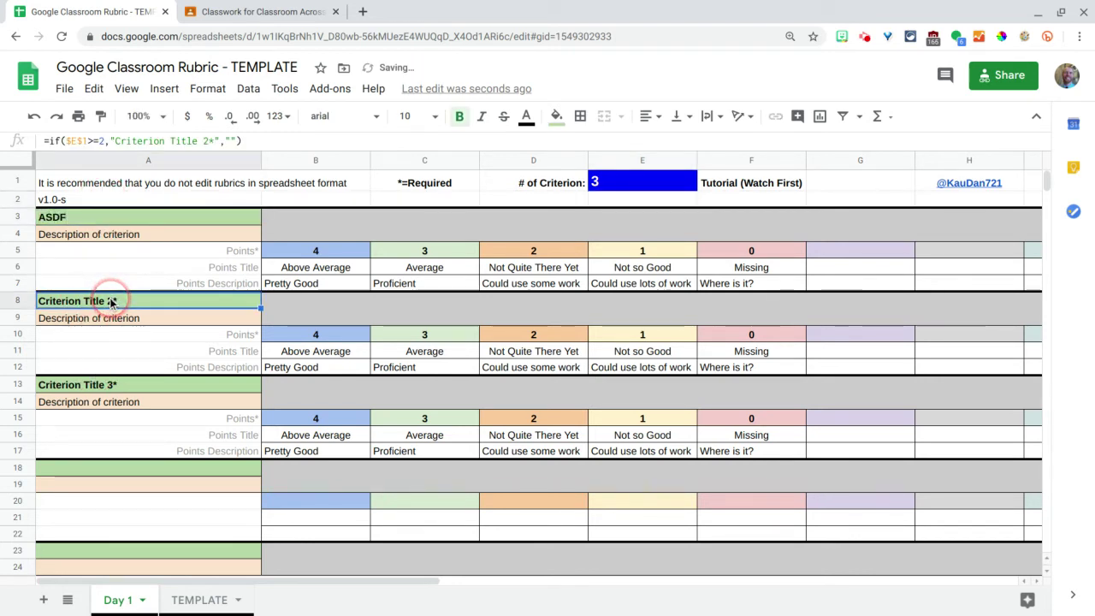
text(GHJK)
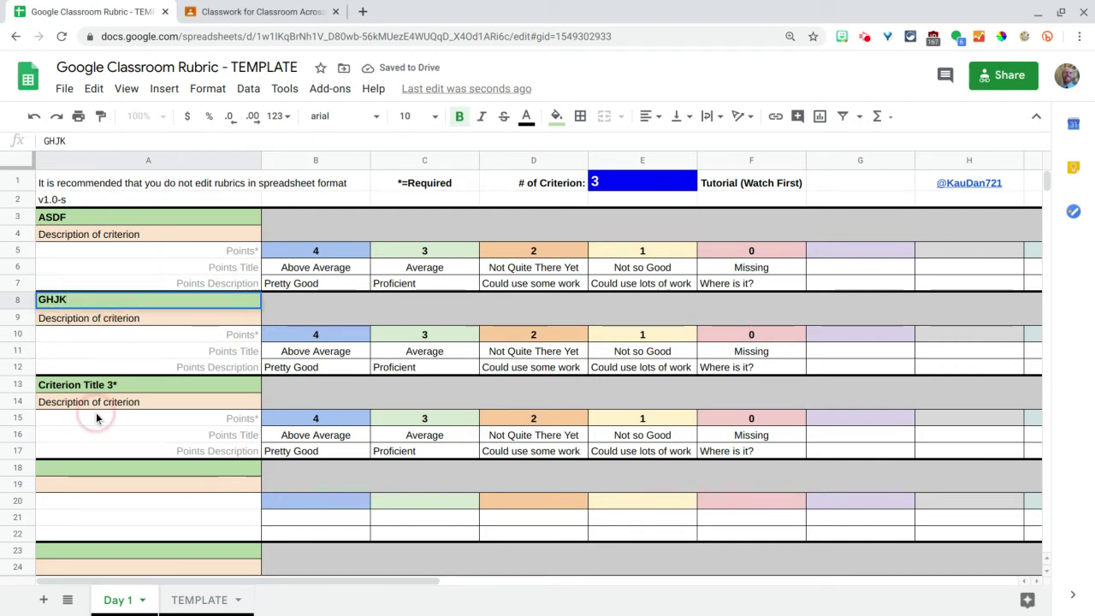
click(108, 385)
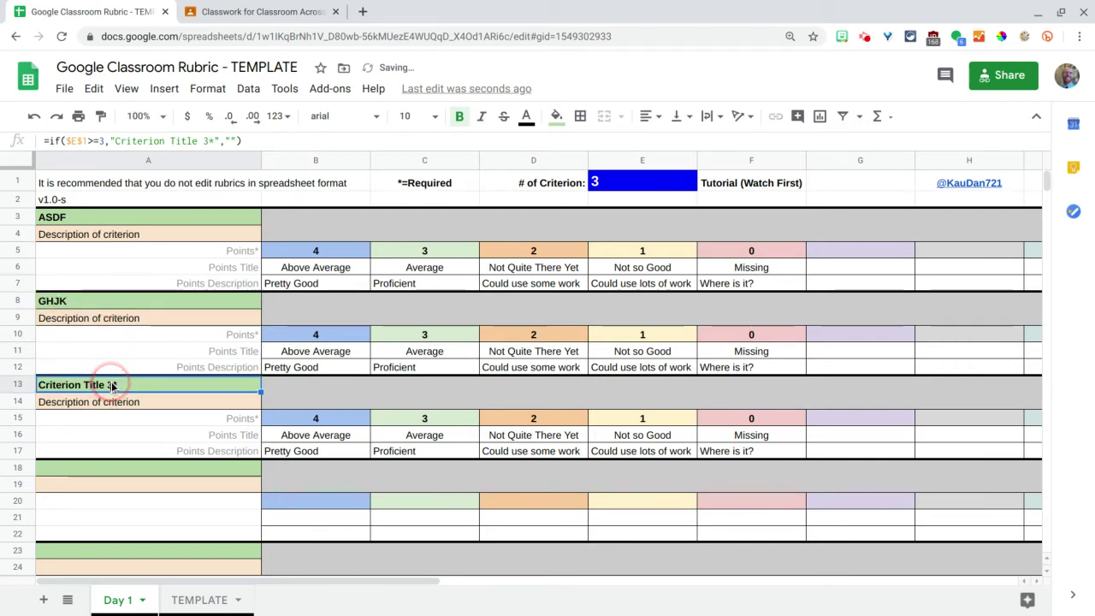
text(qwerty)
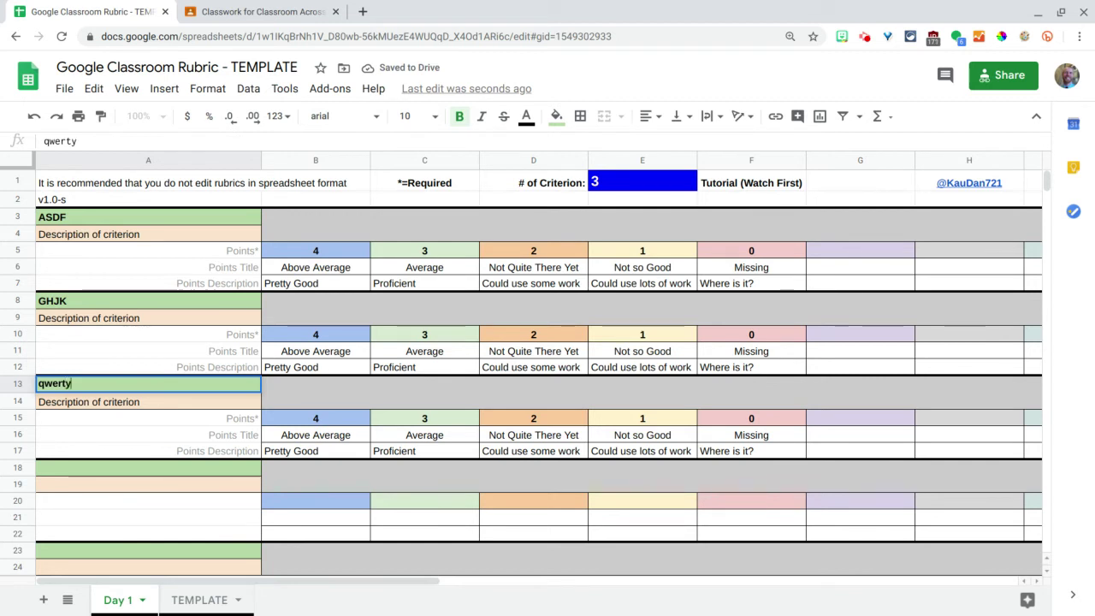
key(Return)
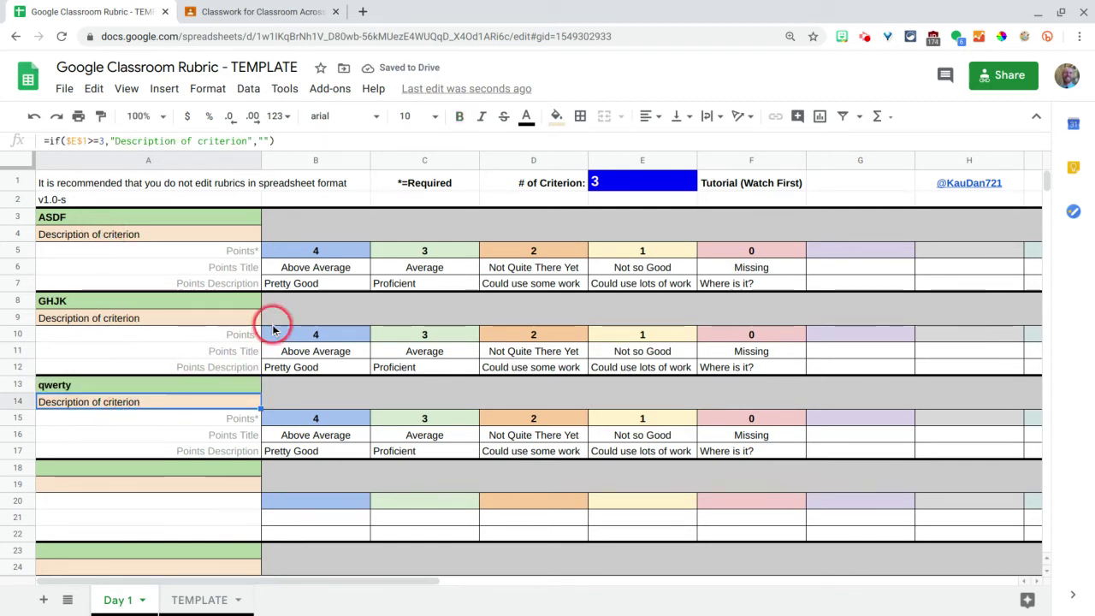
Score the first criterion's levels 5, 4, 3, 2, 1 and 0 starting at B5
click(338, 253)
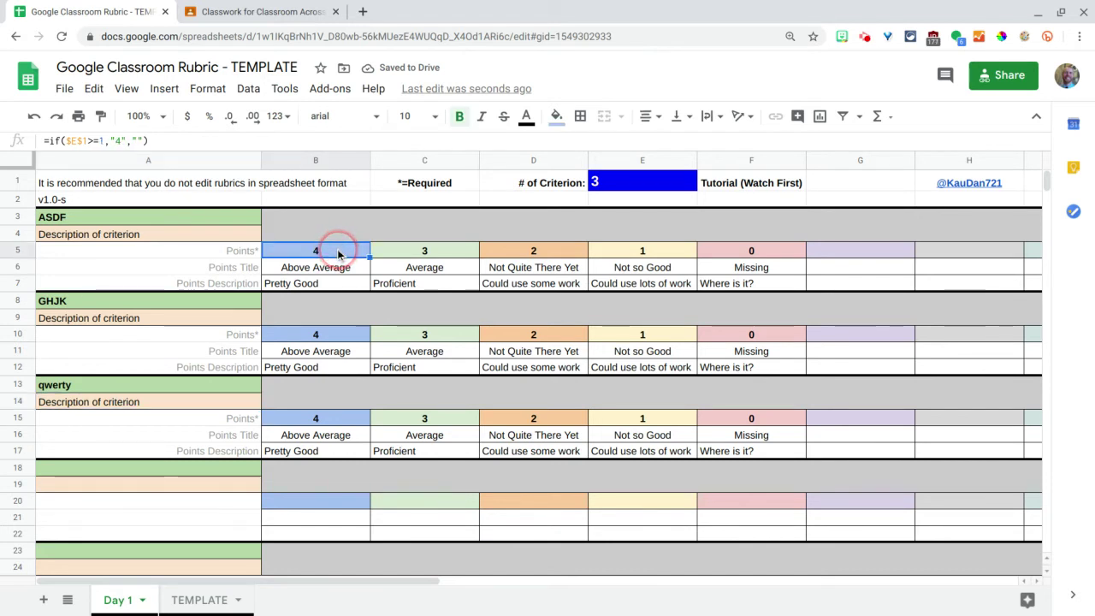
text(5)
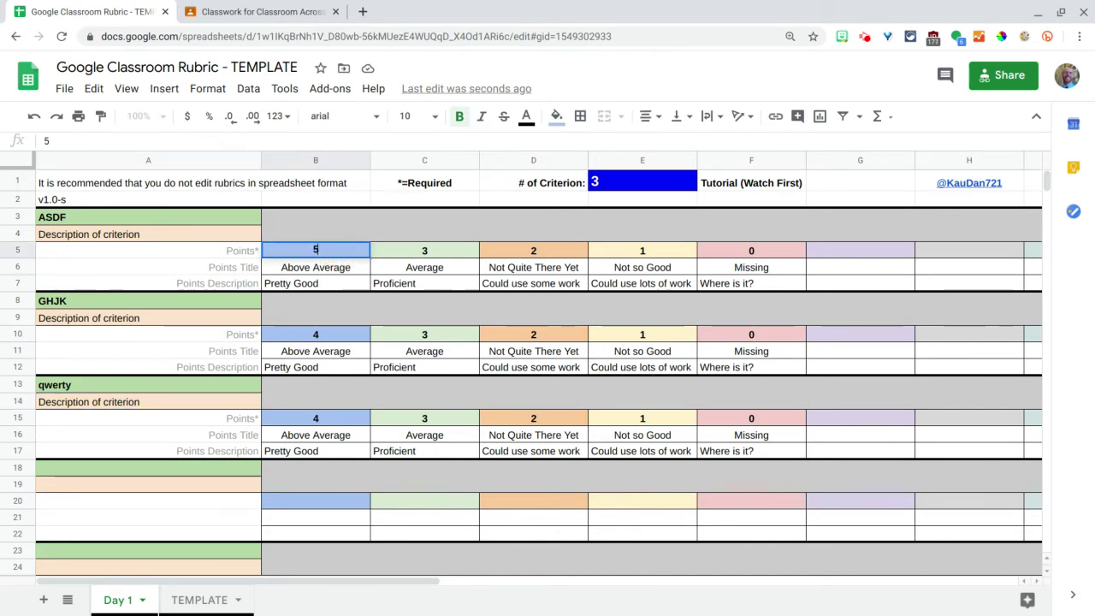
key(Tab)
text(4)
key(Tab)
text(3)
key(Tab)
text(2)
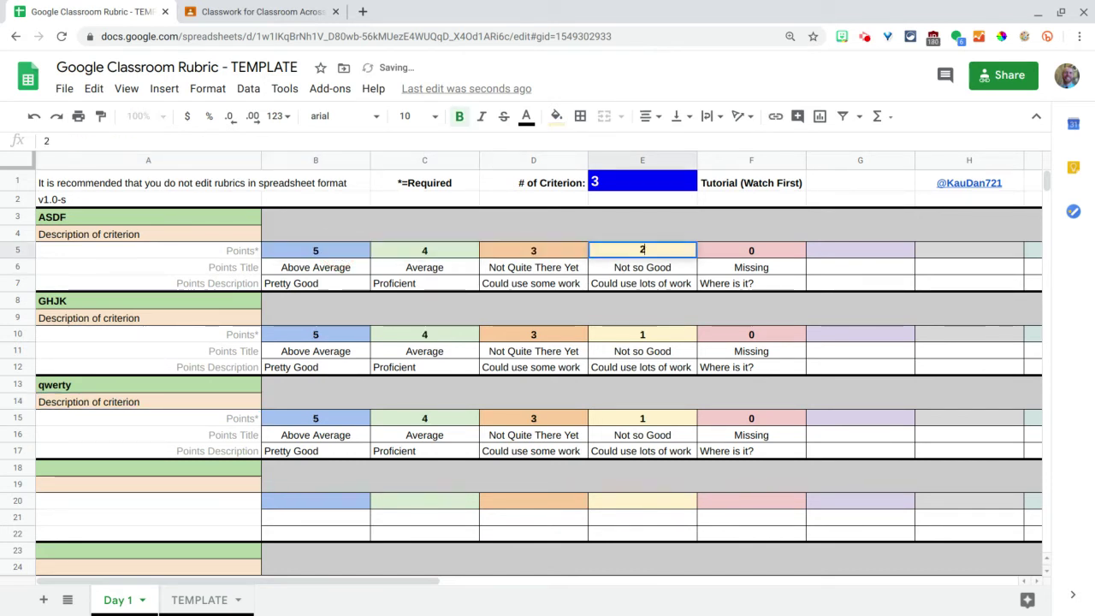
key(Tab)
text(1)
key(Tab)
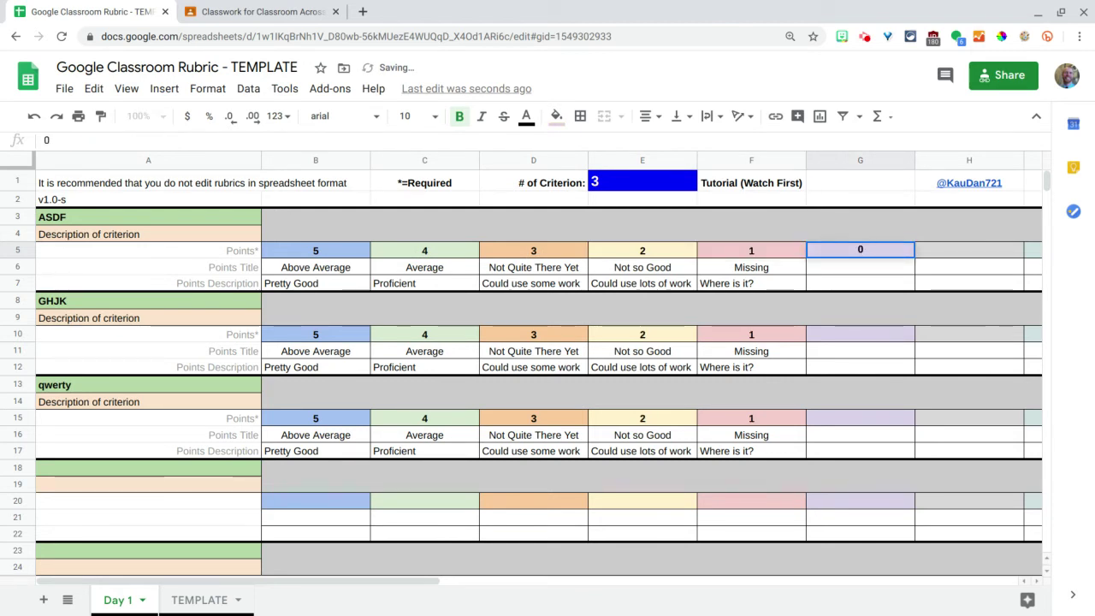
text(0)
key(Return)
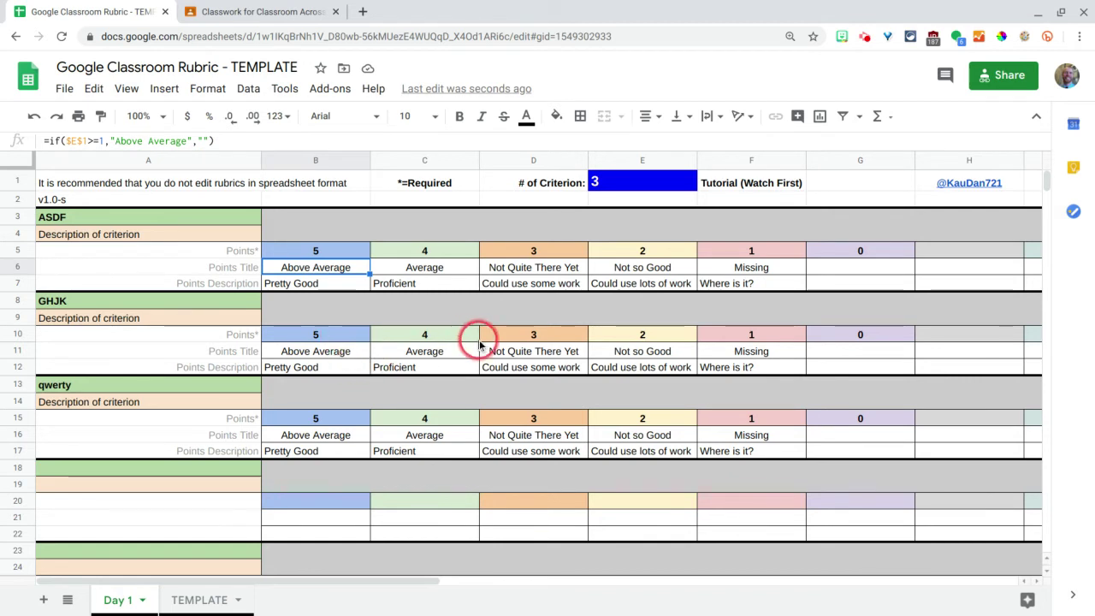
Clear GHJK's last three levels' points, titles and descriptions
drag(654, 336, 809, 335)
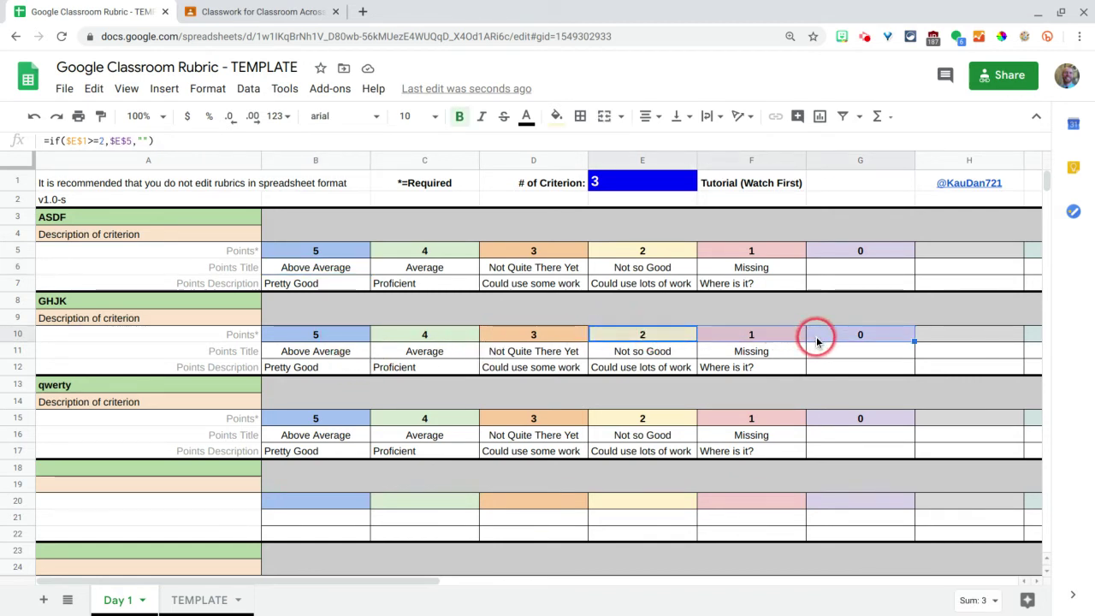
key(Delete)
drag(648, 363, 753, 367)
key(Delete)
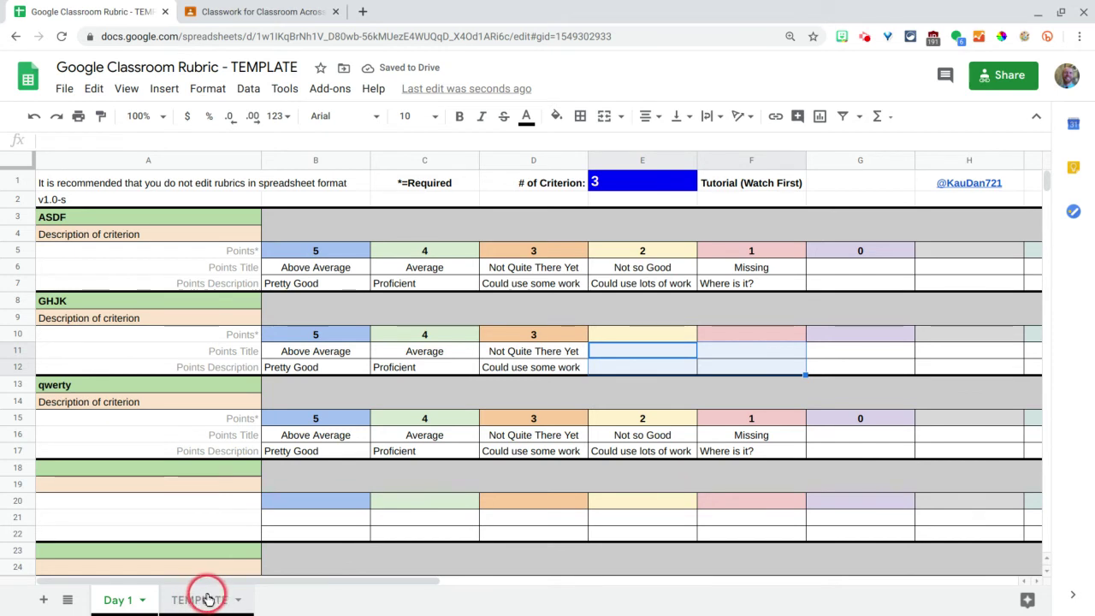
Enter 3, 2 and 1 as GHJK's level points starting in B10
click(338, 341)
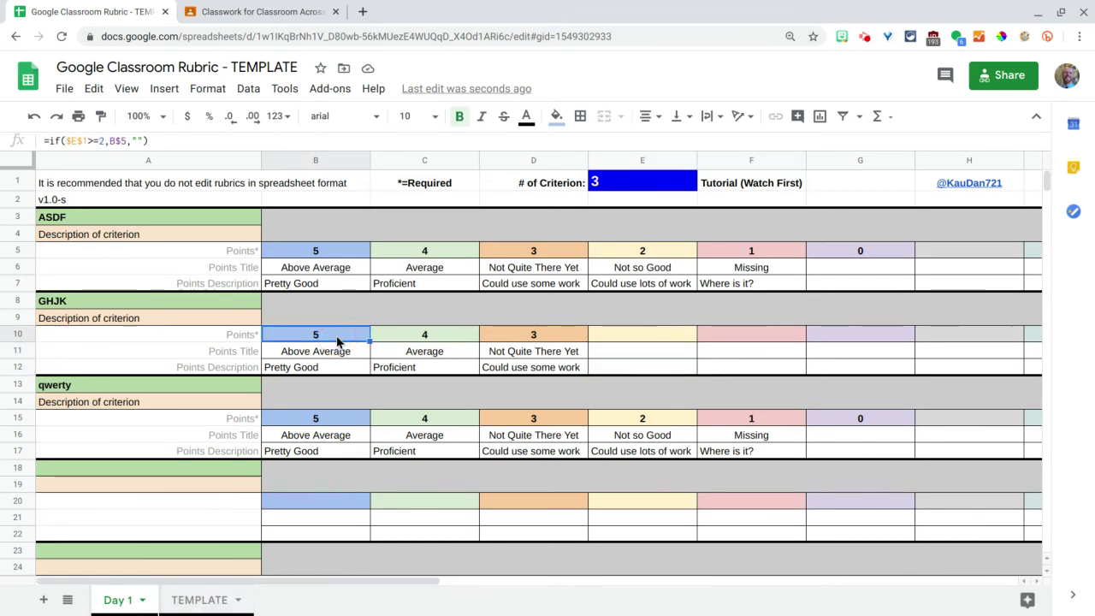
text(3)
key(Tab)
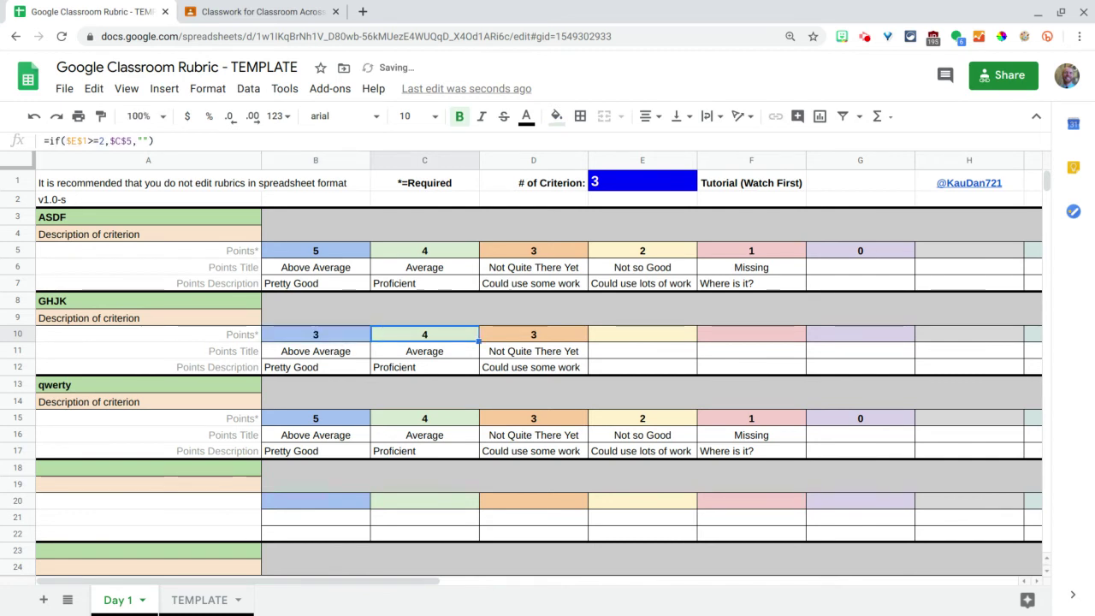
text(2)
key(Tab)
text(1)
click(628, 327)
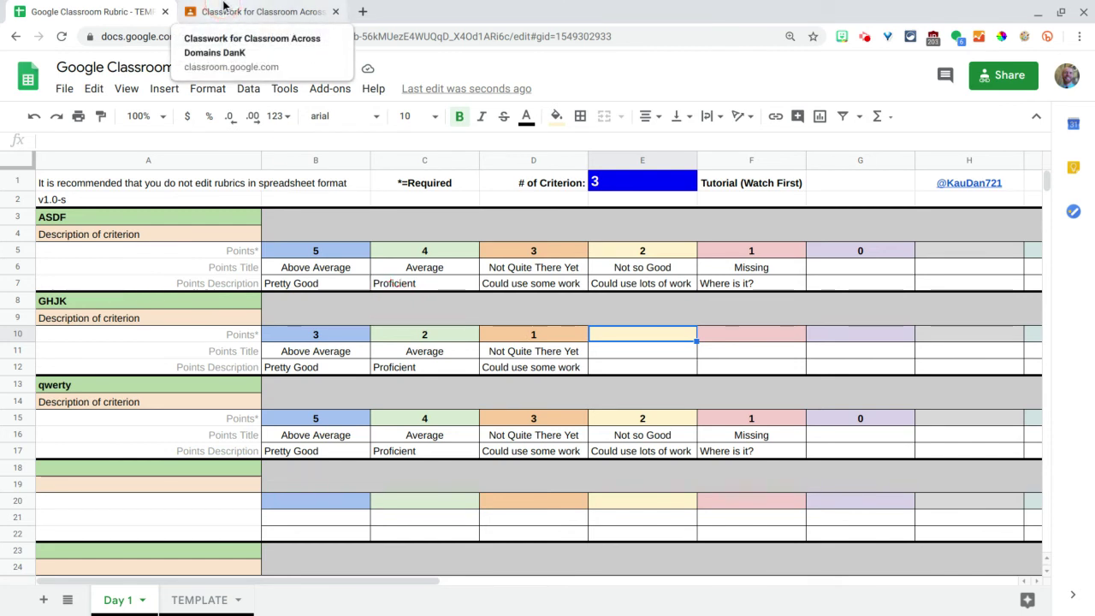
Import the Google Classroom Rubric - TEMPLATE sheet as the assignment's 13-point rubric
click(223, 6)
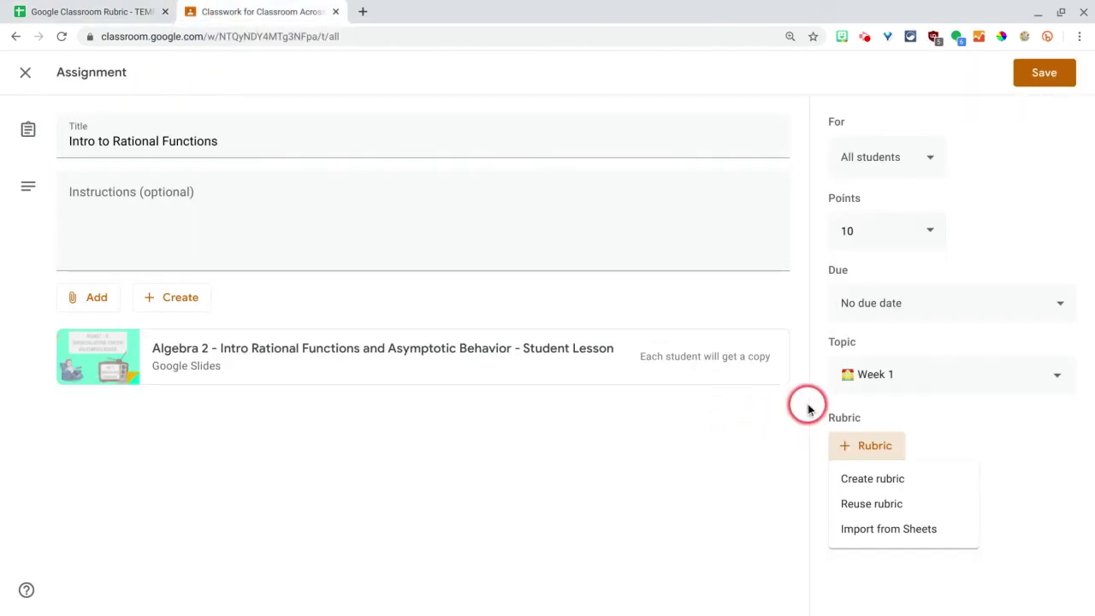
click(901, 526)
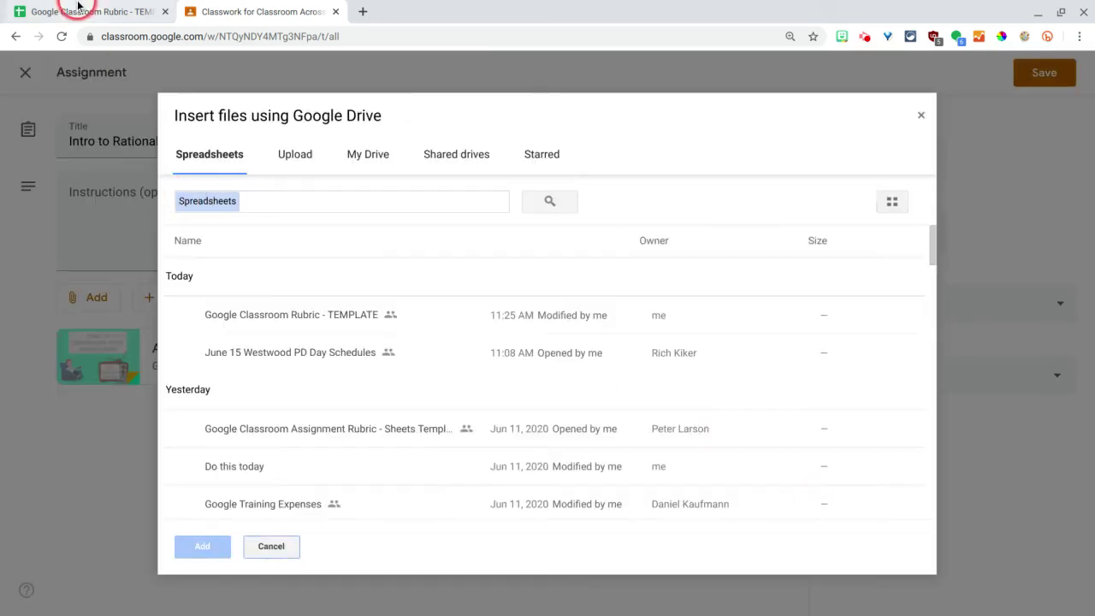
click(267, 318)
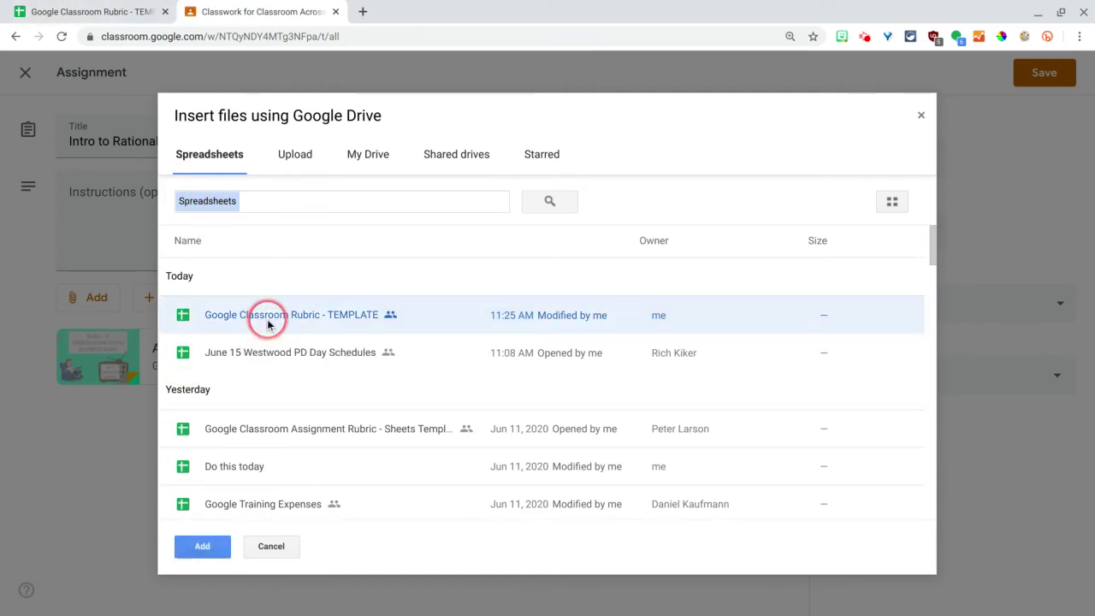
click(204, 545)
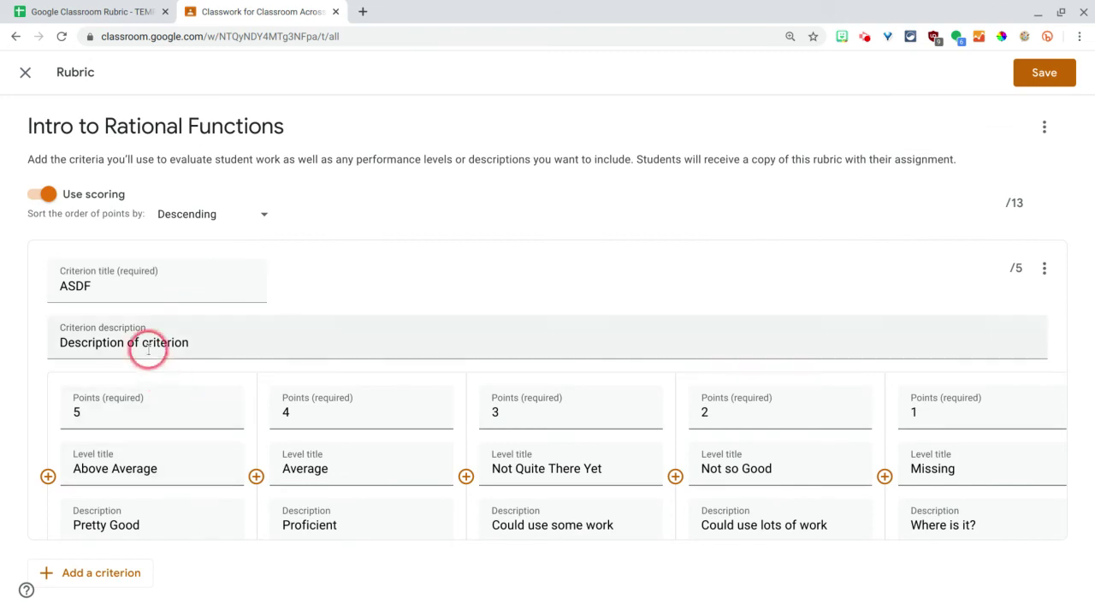
scroll(91, 278, down, 1)
scroll(350, 420, down, 3)
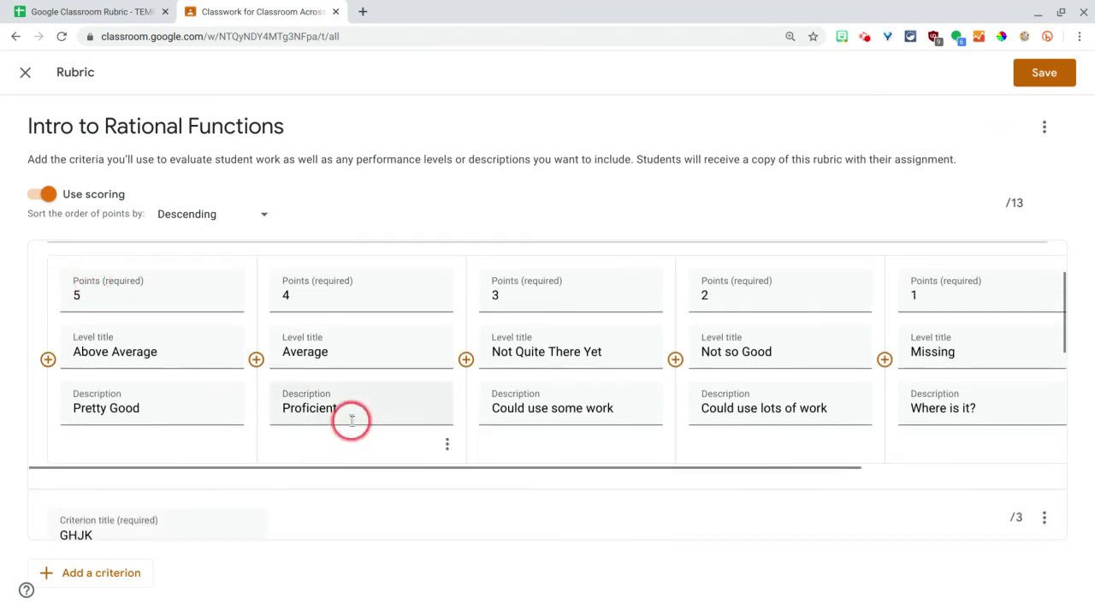
scroll(367, 428, right, 2)
scroll(367, 430, left, 2)
scroll(368, 431, down, 3)
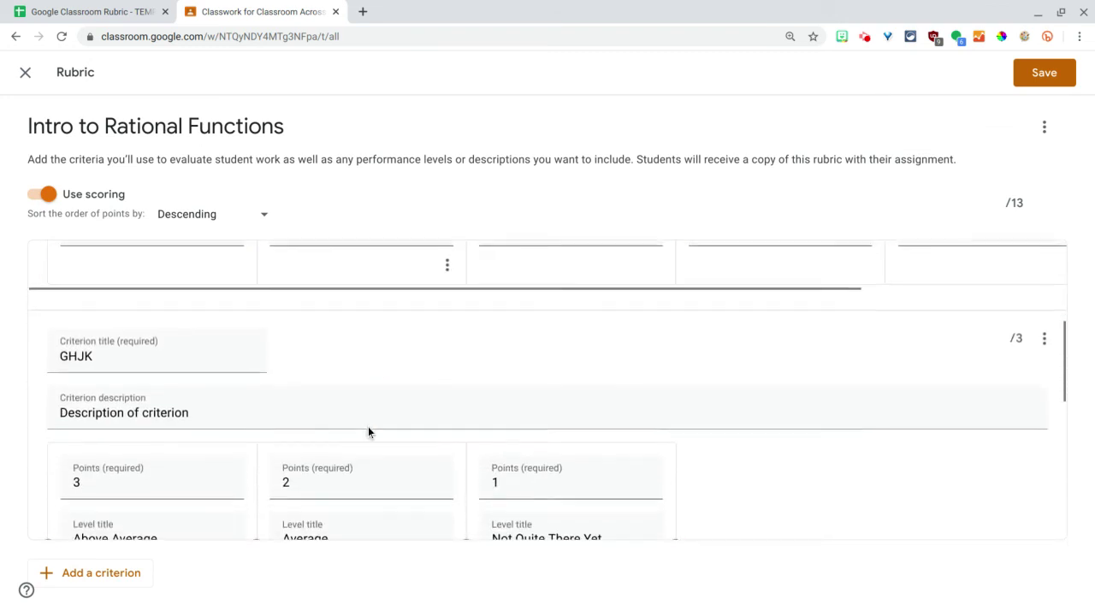
scroll(367, 425, down, 5)
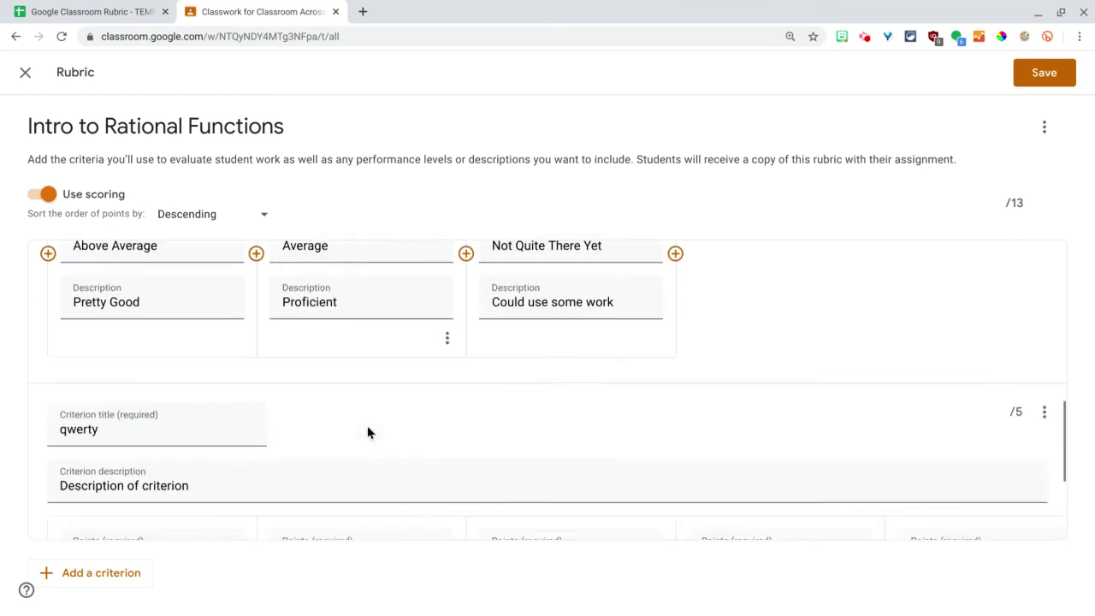
scroll(368, 429, right, 2)
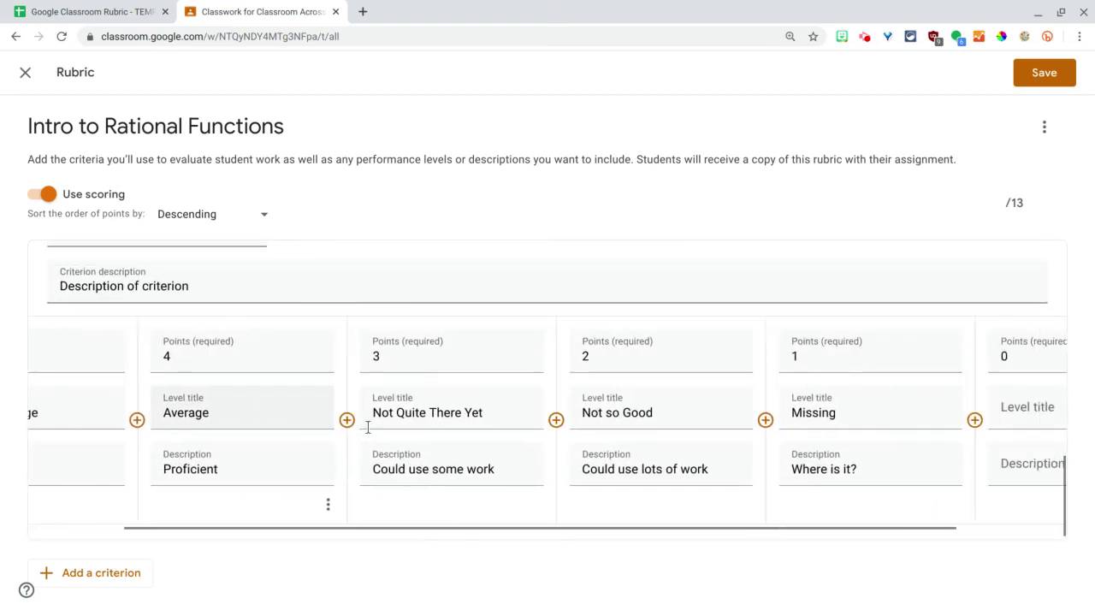
scroll(367, 428, left, 2)
scroll(368, 427, down, 1)
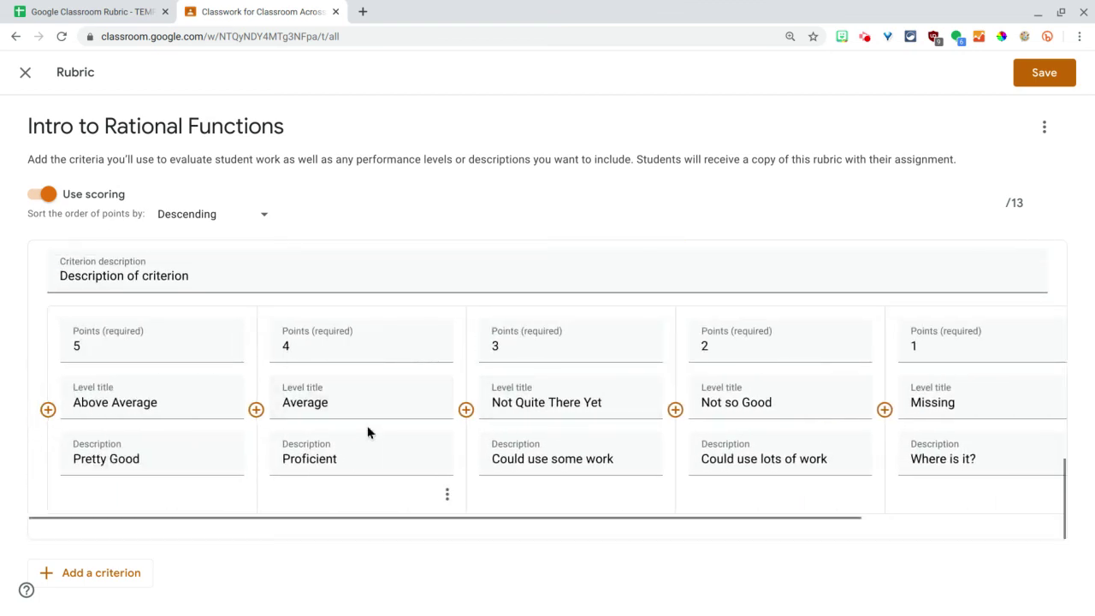
scroll(305, 428, up, 8)
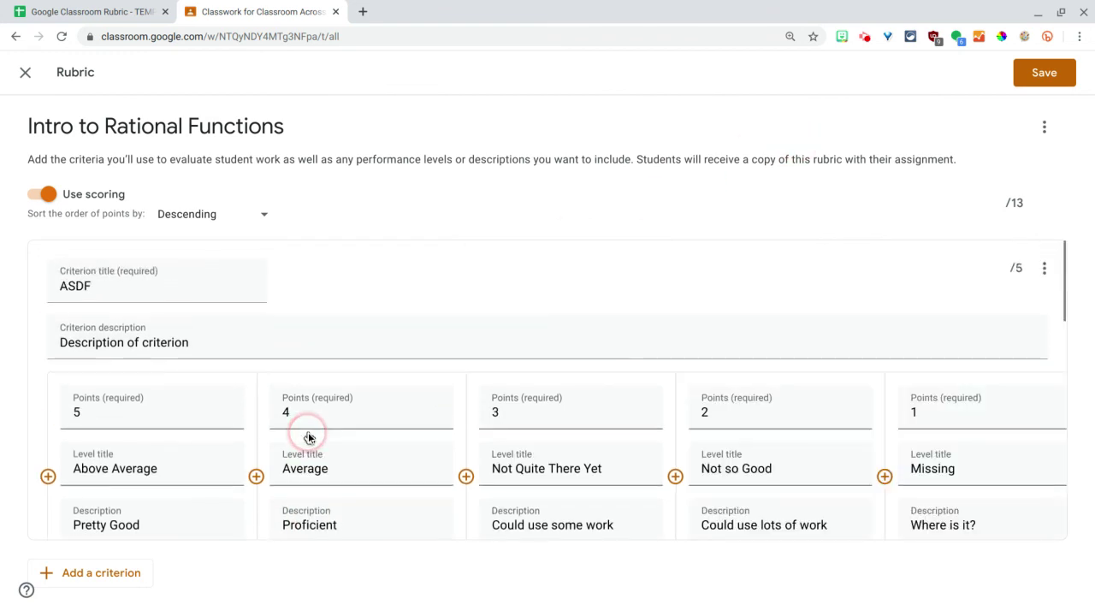
Go back to the rubric TEMPLATE spreadsheet showing the Day 1 tab
click(95, 7)
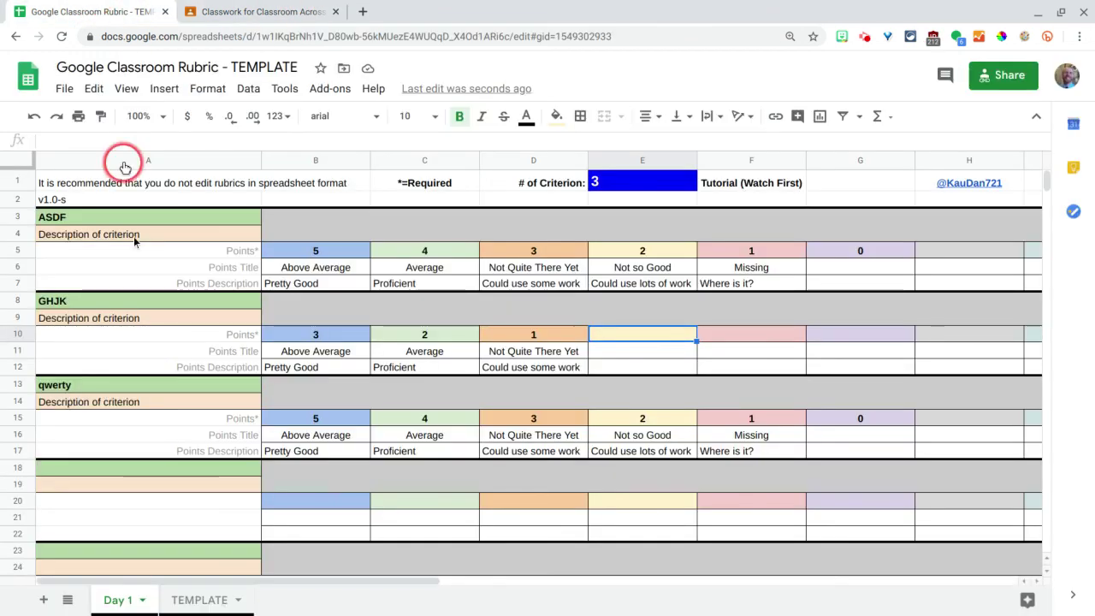